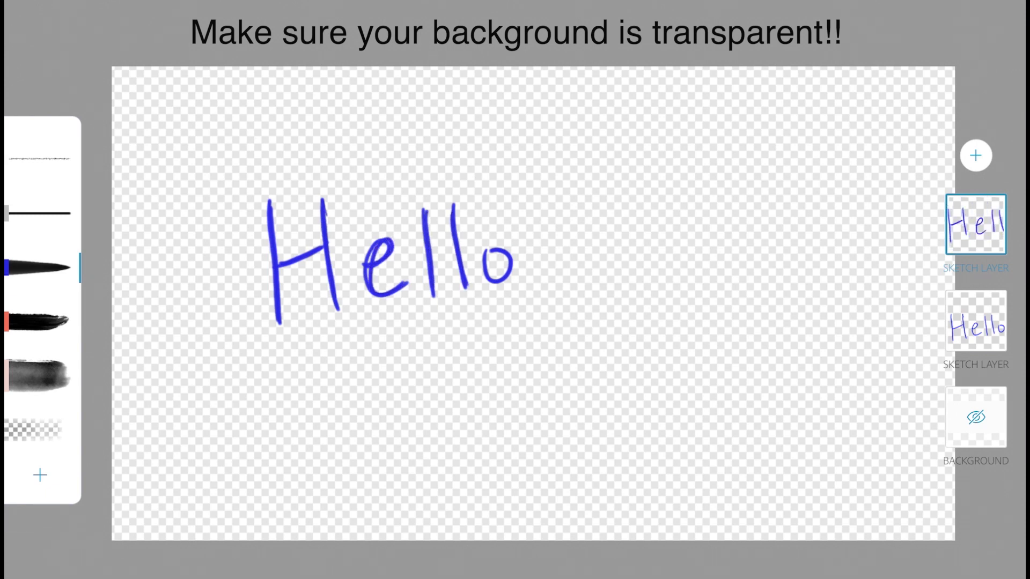
# - Show each of the two Hello sketch layers on its own over the transparent background and export the drawing as an image
pyautogui.doubleClick(976, 321)
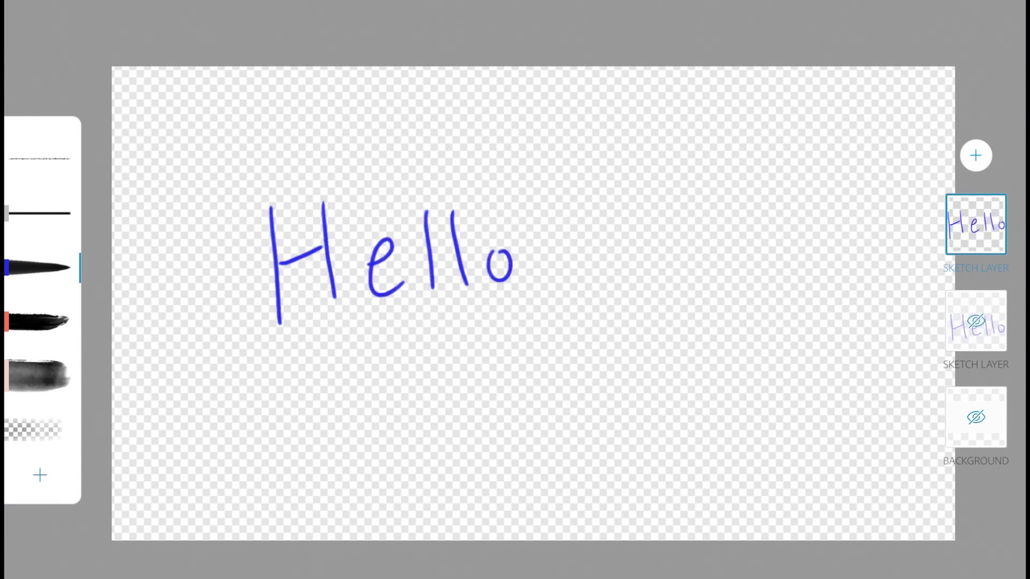
pyautogui.doubleClick(976, 321)
pyautogui.doubleClick(976, 321)
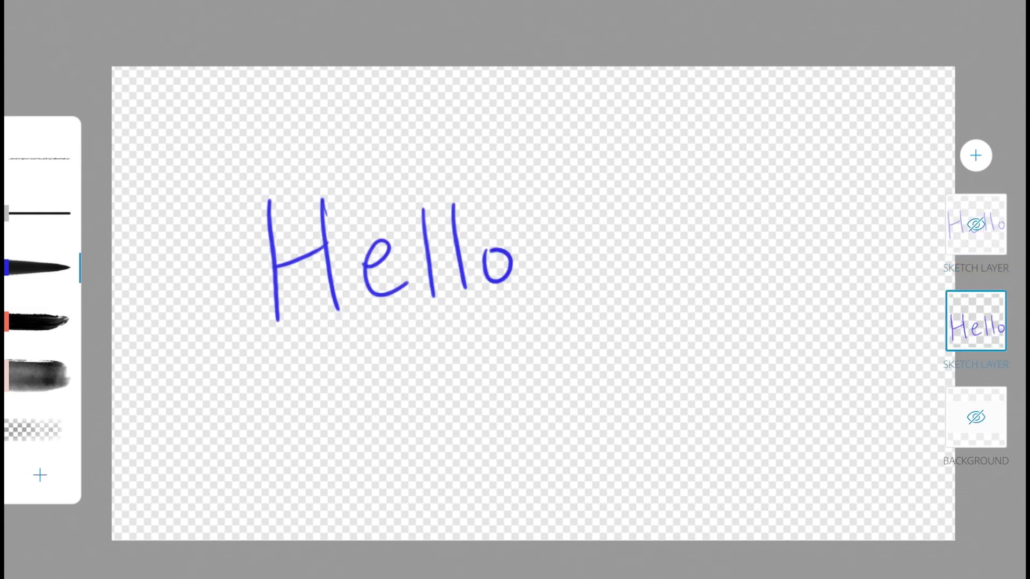
pyautogui.click(912, 3)
pyautogui.click(747, 84)
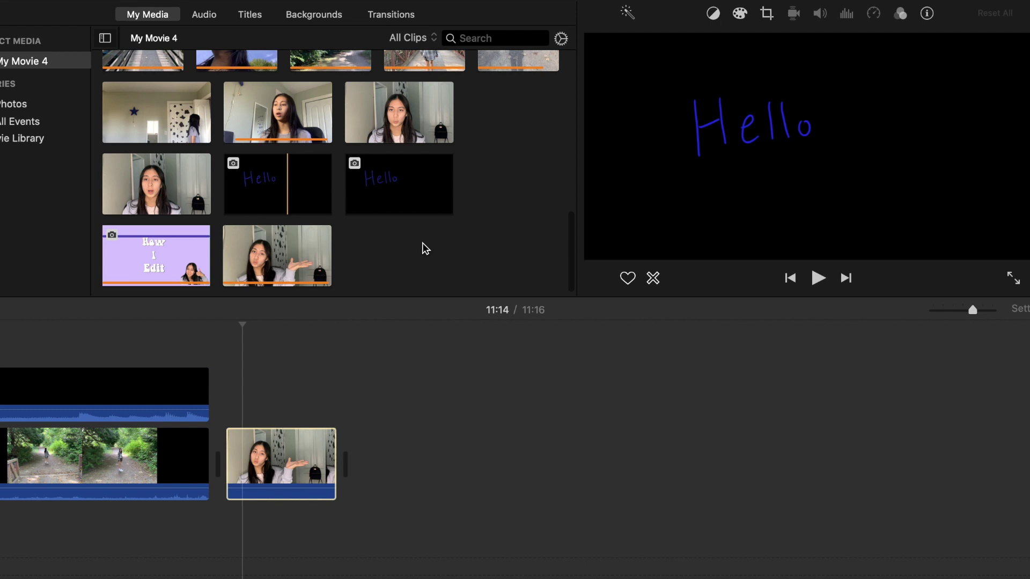
# - Place the first Hello image above the last clip in the timeline and shorten it to a brief overlay
pyautogui.moveTo(236, 185); pyautogui.dragTo(219, 369)
pyautogui.moveTo(442, 377); pyautogui.dragTo(244, 392)
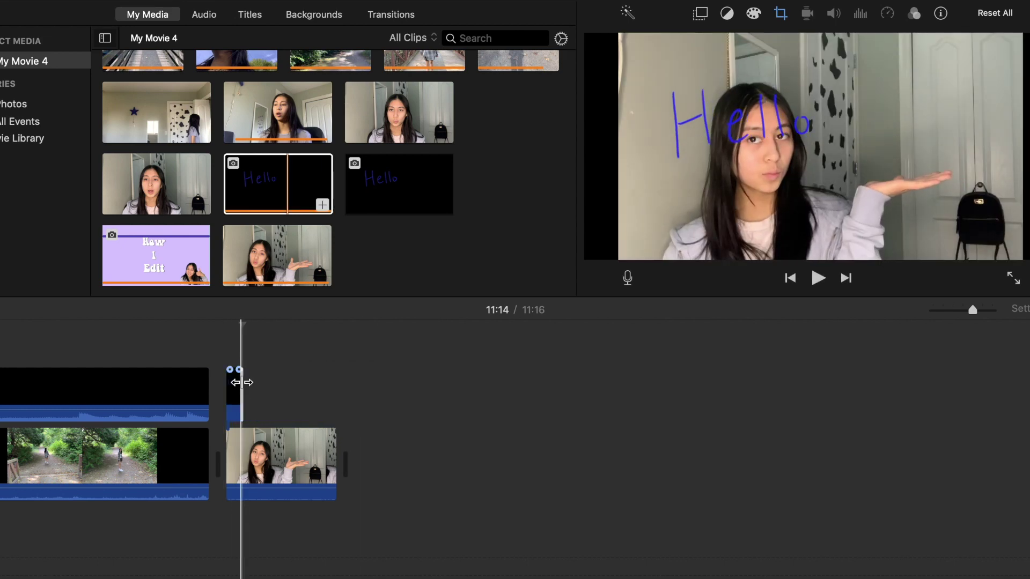
# - Change the first Hello overlay from Cutaway to Picture in Picture and position it above the raised hand
pyautogui.click(700, 13)
pyautogui.click(662, 41)
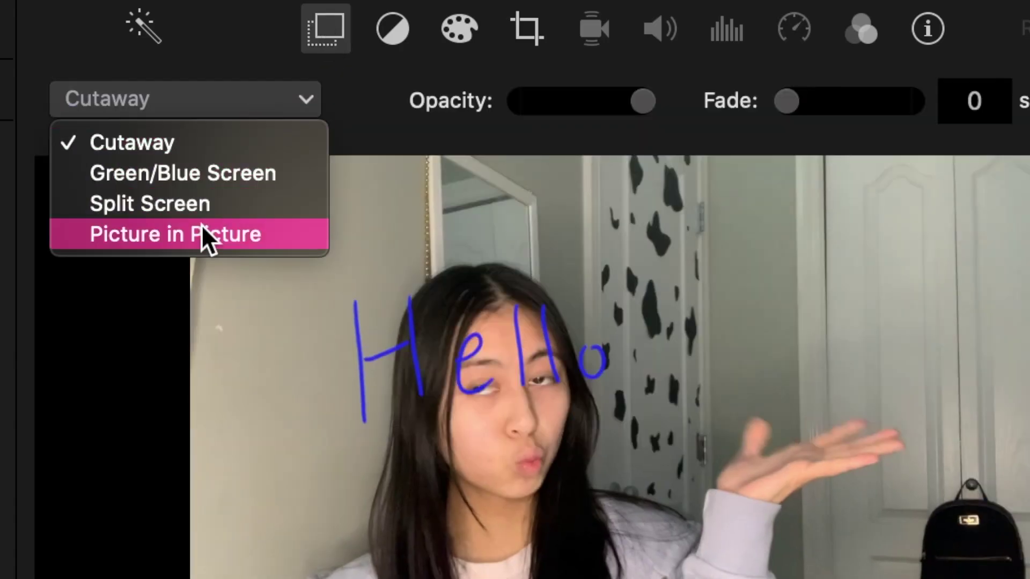
pyautogui.click(205, 236)
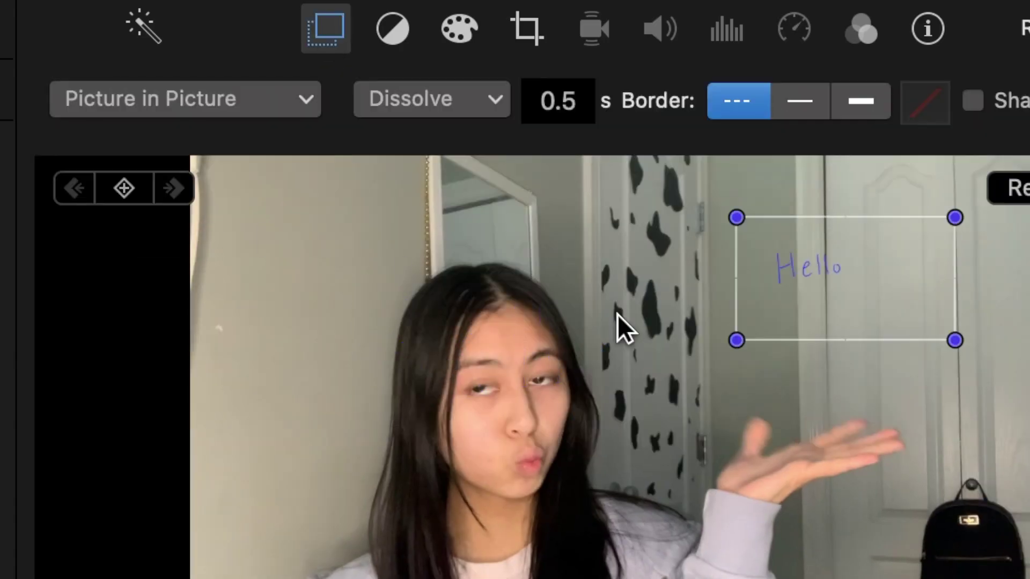
pyautogui.moveTo(710, 358); pyautogui.dragTo(822, 382)
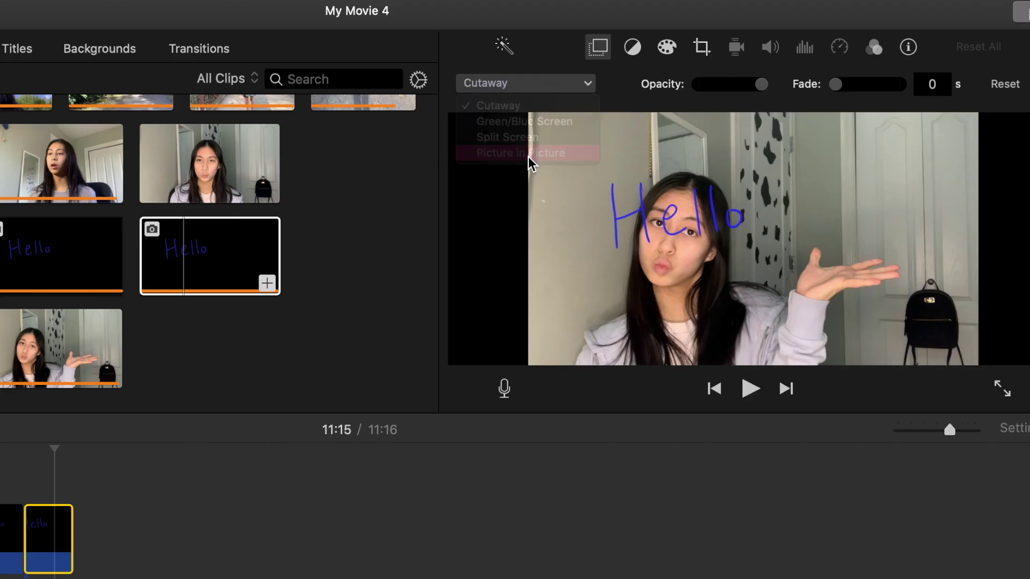
# - Set the second Hello overlay to Picture in Picture, position it above the raised hand, and play back the two overlays
pyautogui.click(529, 154)
pyautogui.moveTo(714, 292); pyautogui.dragTo(862, 269)
pyautogui.moveTo(25, 452); pyautogui.dragTo(40, 452)
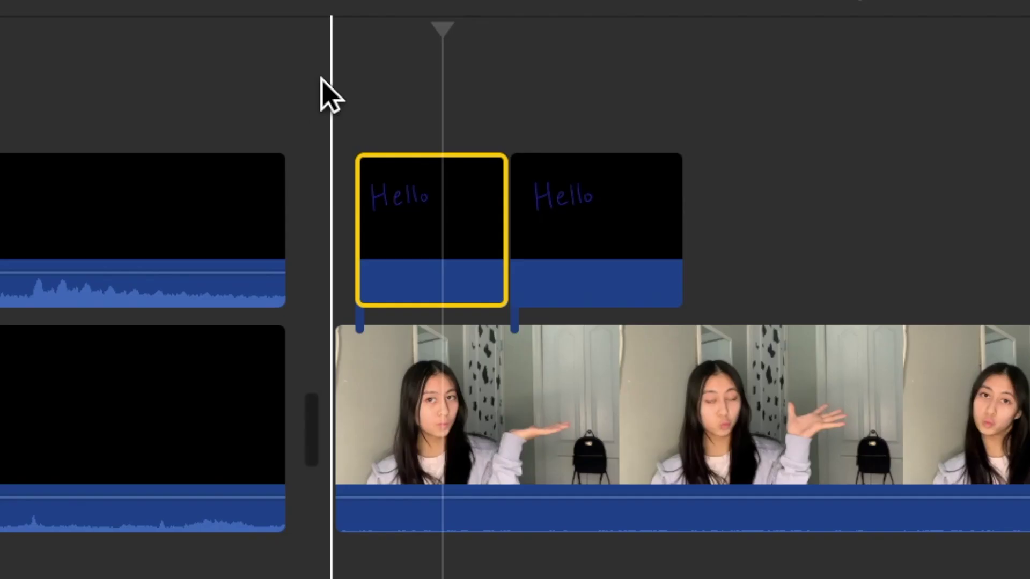
pyautogui.press('space')
pyautogui.press('space')
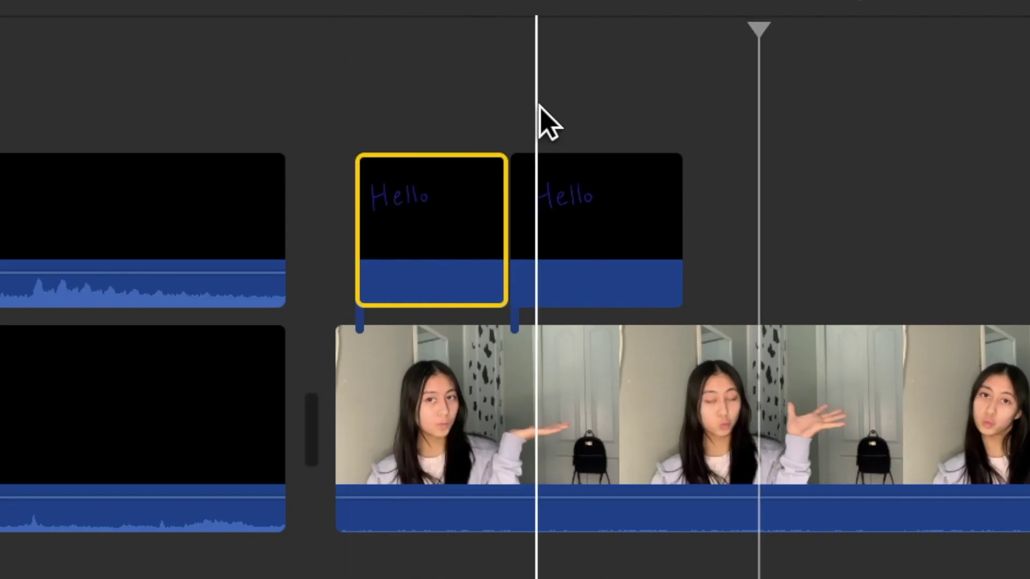
# - Copy both Hello overlays together, paste them three times after the originals, and play back the flickering text
pyautogui.click(589, 226)
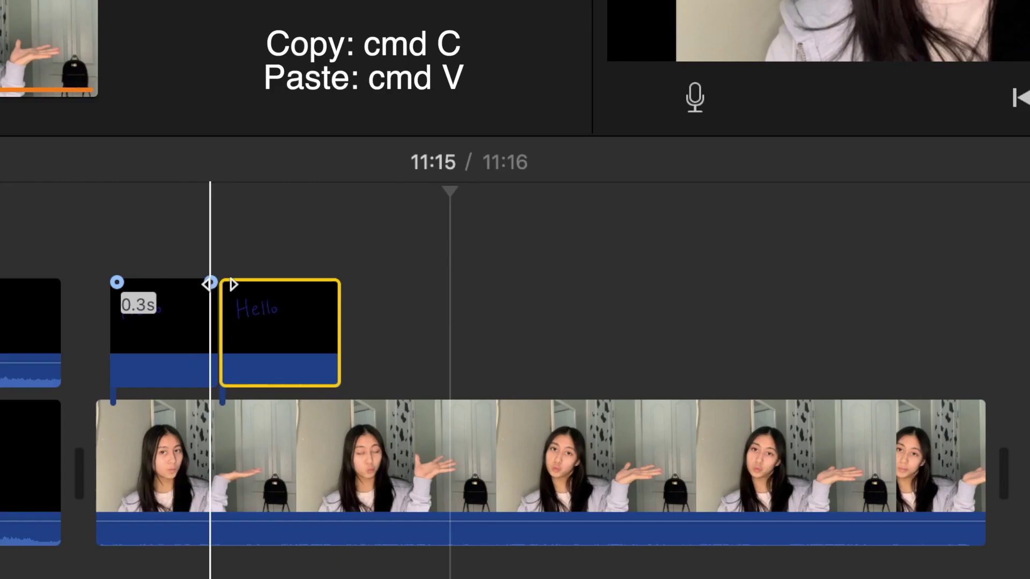
pyautogui.keyDown('super'); pyautogui.click(202, 294); pyautogui.keyUp('super')
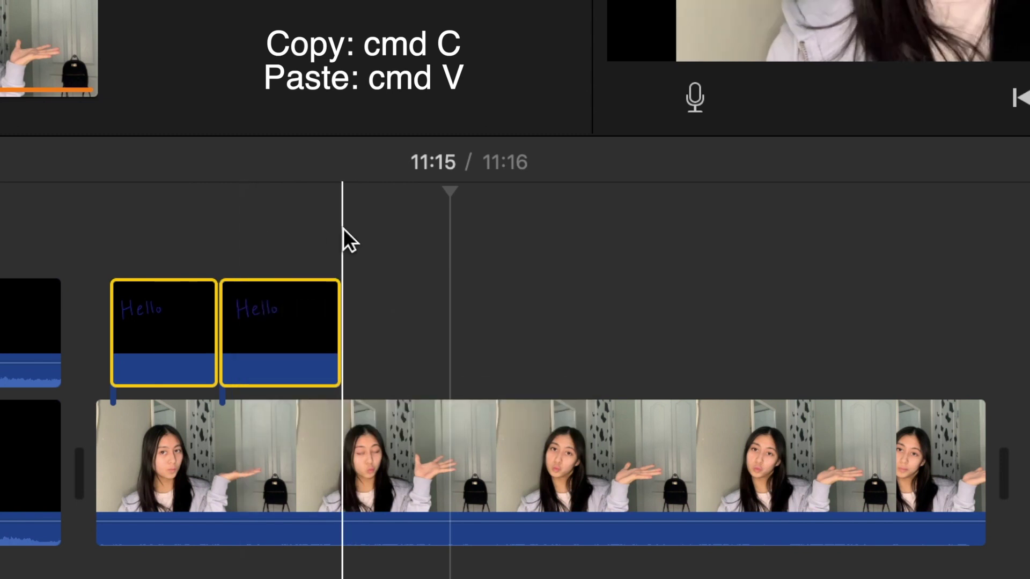
pyautogui.press('super+v')
pyautogui.press('super+v')
pyautogui.press('super+v')
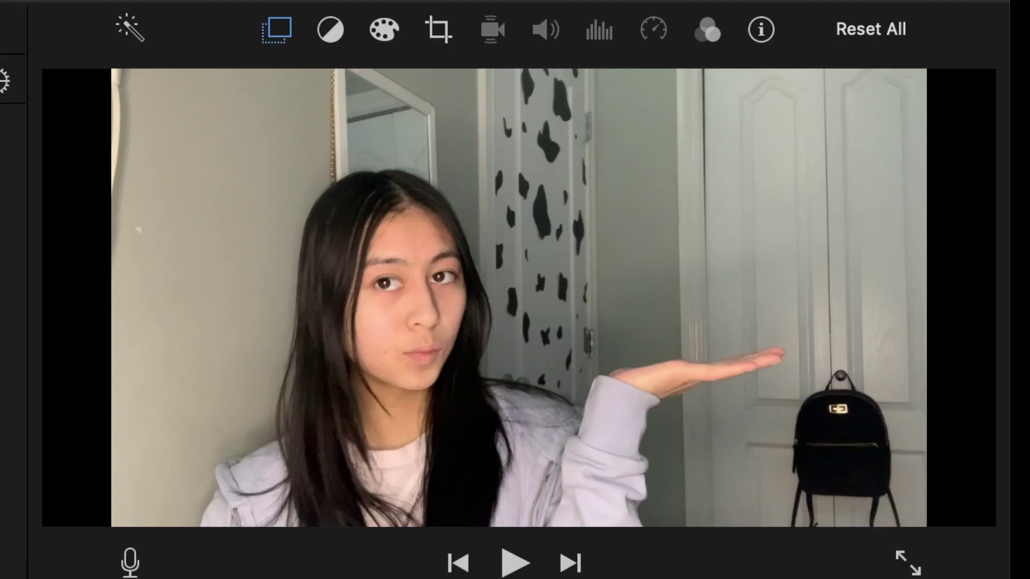
pyautogui.press('space')
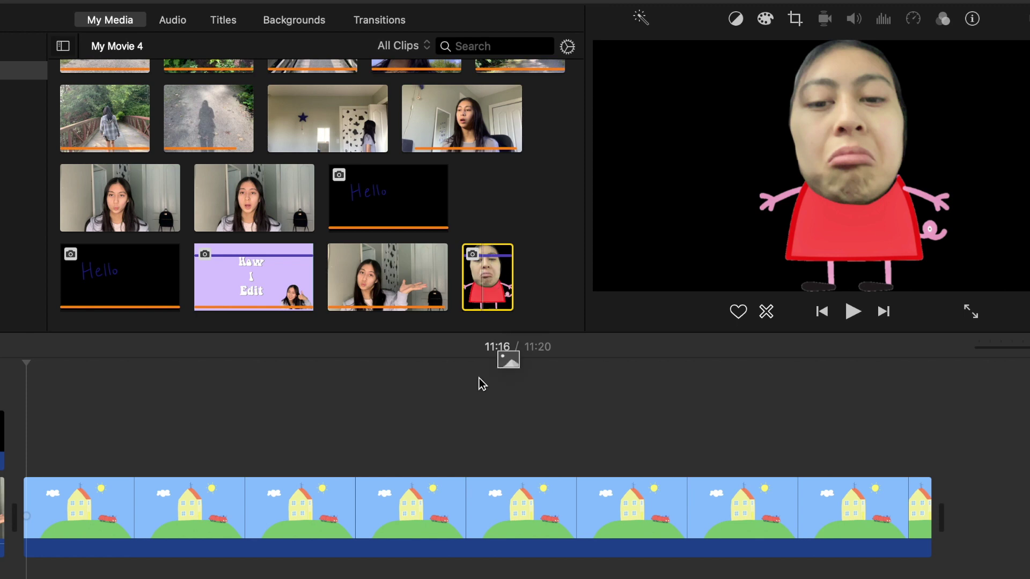
# - Place the cut-out character image above the cartoon house background in the timeline and set its crop style to Fit
pyautogui.moveTo(479, 384); pyautogui.dragTo(30, 413)
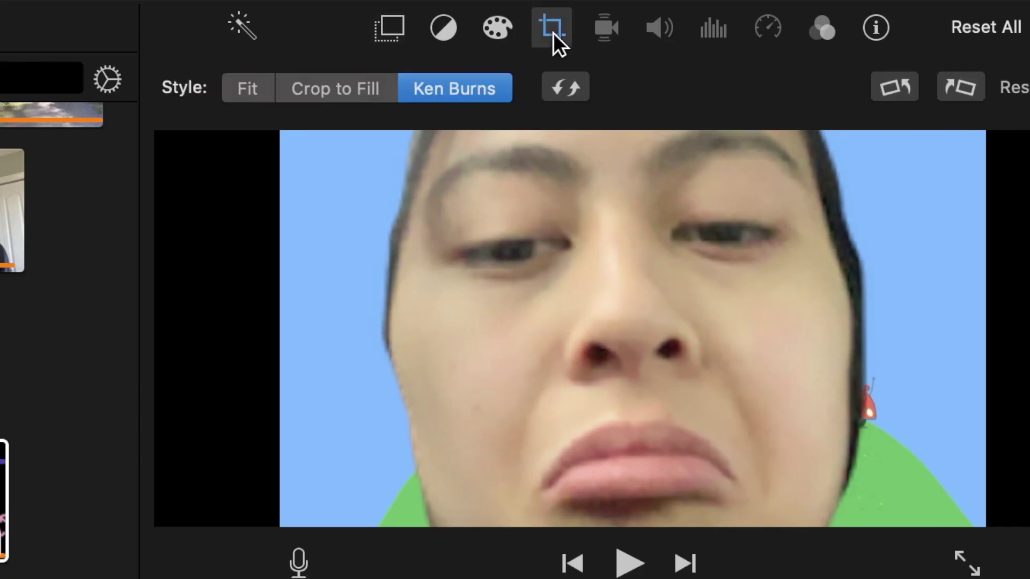
pyautogui.click(552, 30)
pyautogui.click(251, 92)
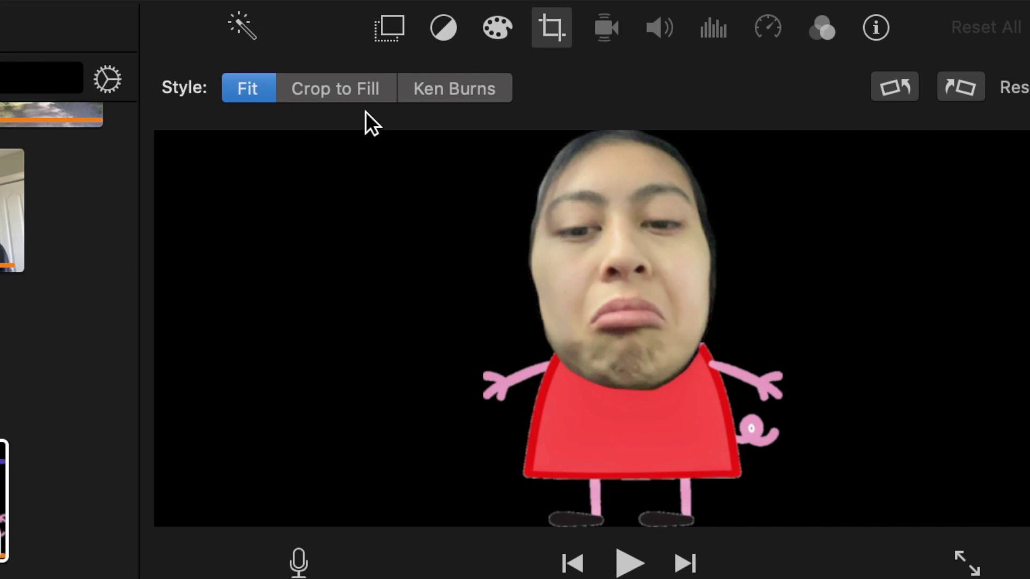
# - Make the character overlay a Picture in Picture, move it to the scene's left edge beside the hill, and adjust its size
pyautogui.click(398, 24)
pyautogui.click(278, 106)
pyautogui.click(276, 201)
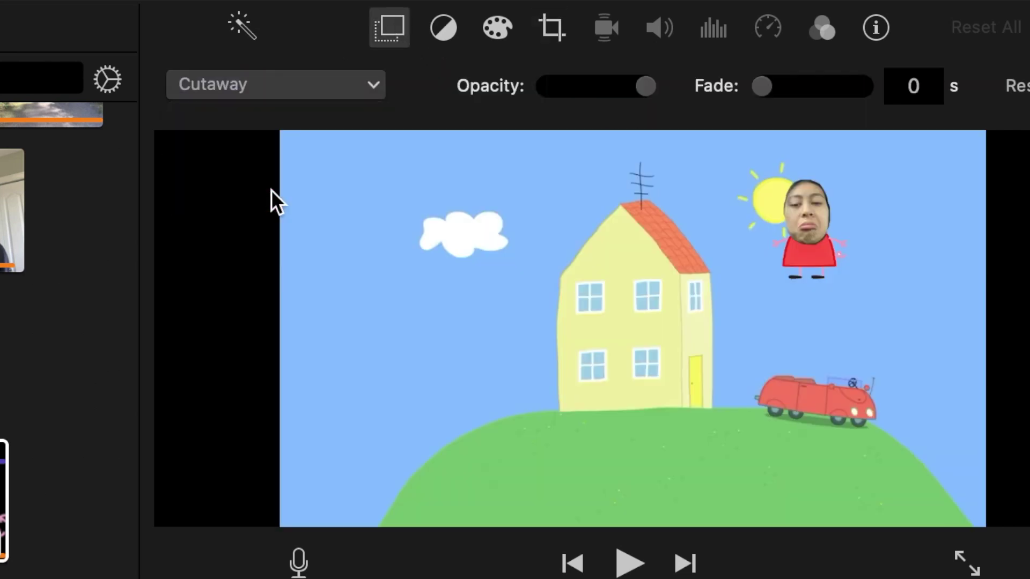
pyautogui.moveTo(793, 249); pyautogui.dragTo(317, 379)
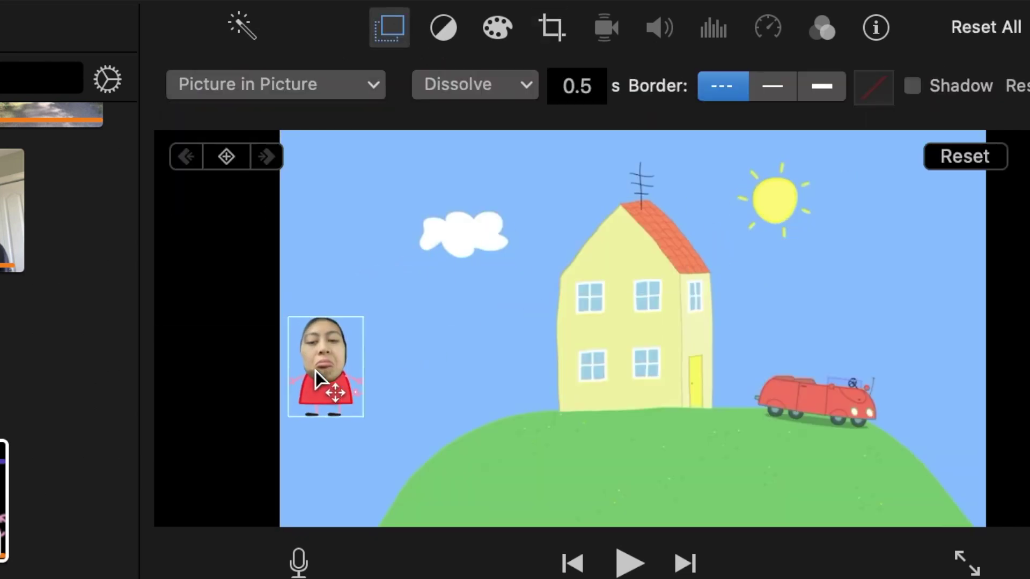
pyautogui.moveTo(405, 296)
pyautogui.mouseDown()
pyautogui.moveTo(475, 258)
pyautogui.moveTo(422, 300)
pyautogui.mouseUp()
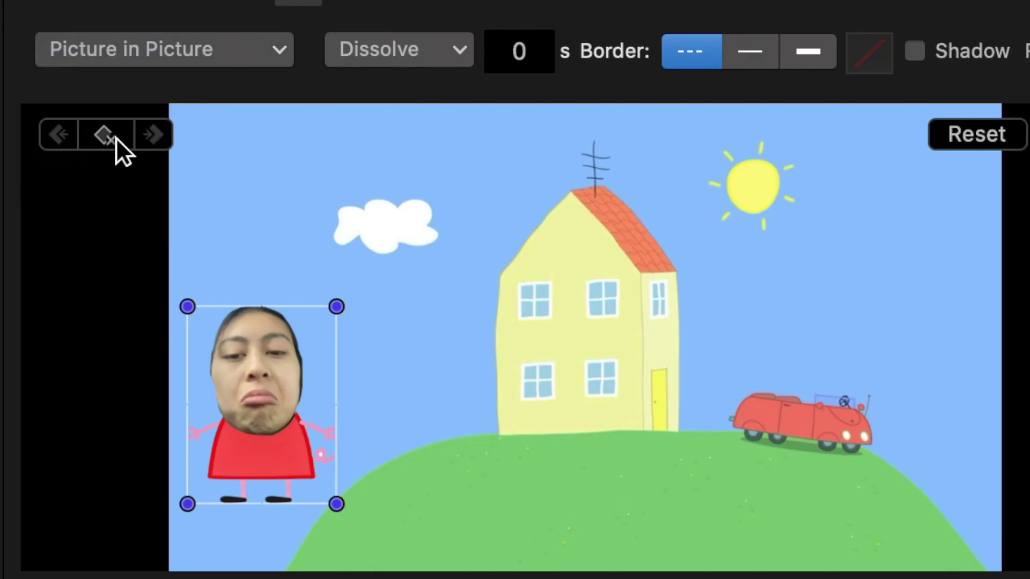
# - Keyframe the character's starting position and animate it across the hill until it leaves the scene's right edge
pyautogui.click(116, 137)
pyautogui.moveTo(268, 399); pyautogui.dragTo(867, 442)
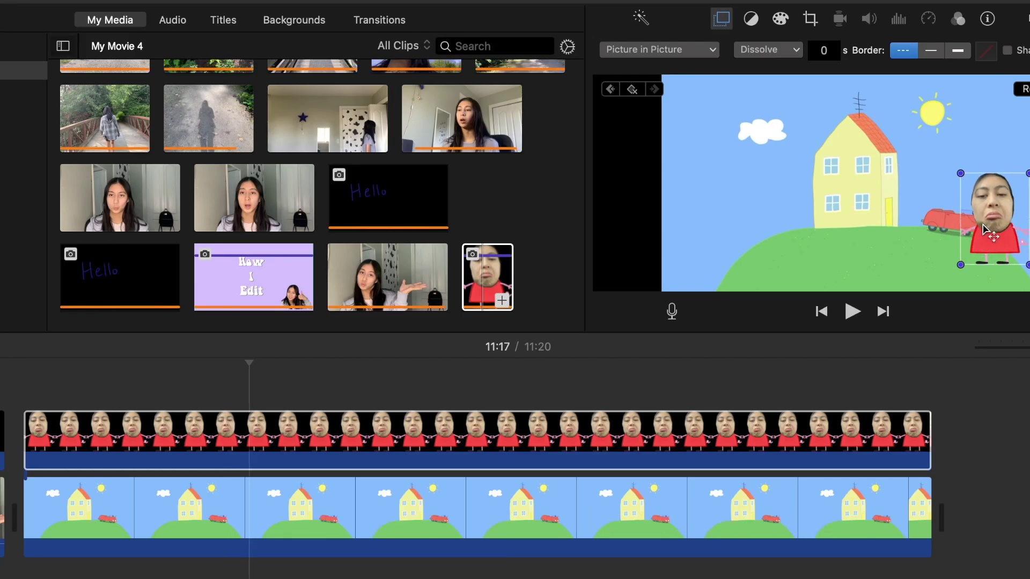
pyautogui.moveTo(985, 229); pyautogui.dragTo(1029, 201)
# - Split the character overlay where its movement ends and play back the animation from the start
pyautogui.click(547, 440)
pyautogui.press('super+b')
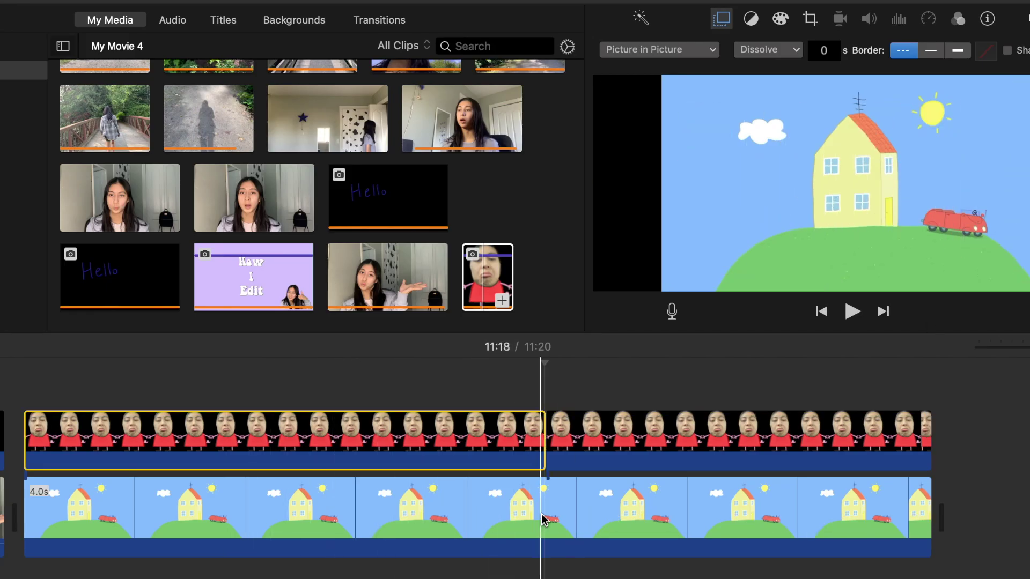
pyautogui.click(549, 490)
pyautogui.press('space')
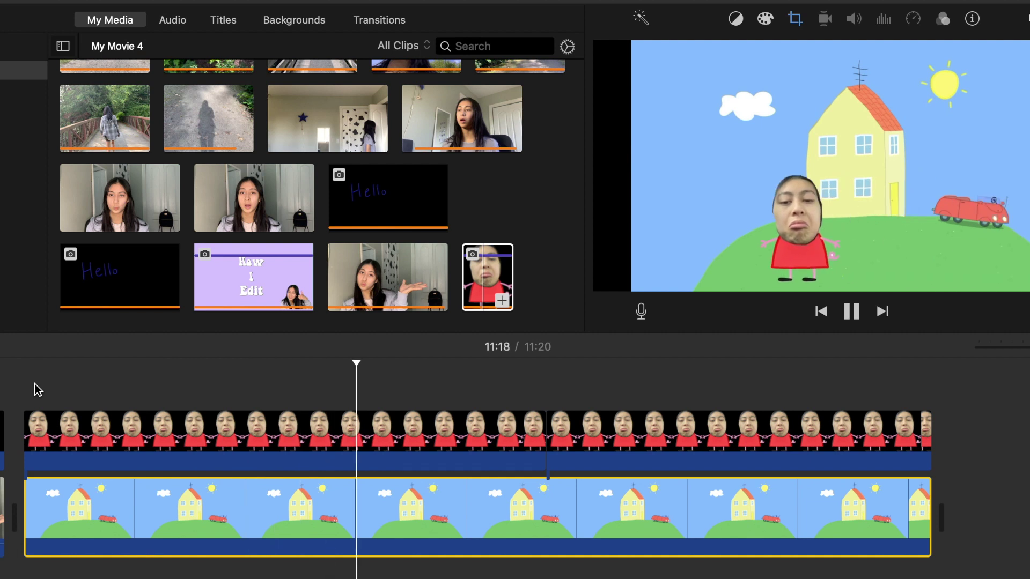
pyautogui.press('space')
pyautogui.press('space')
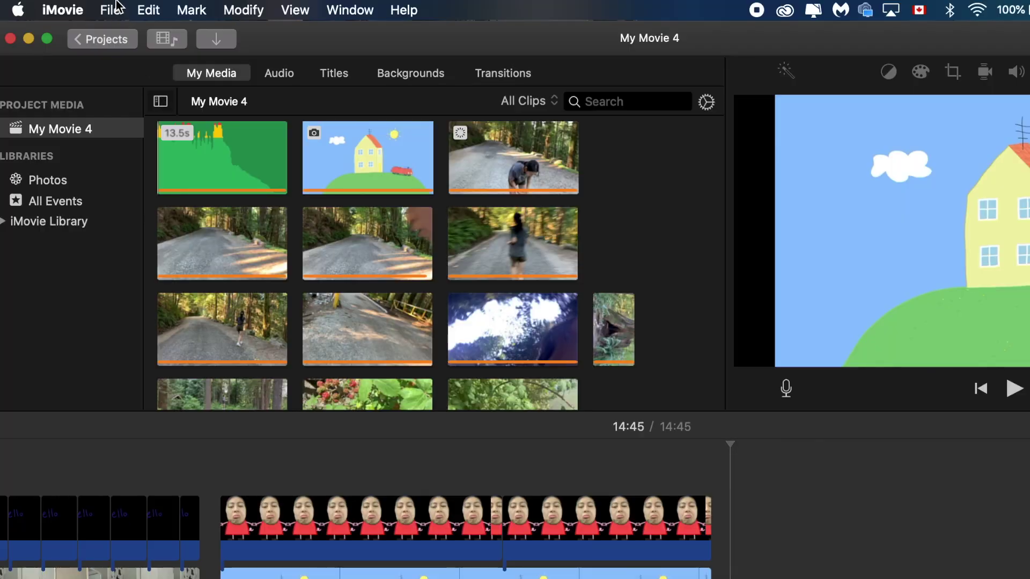
# - Export the My Movie 4 project
pyautogui.click(111, 10)
pyautogui.moveTo(175, 289)
pyautogui.click(372, 376)
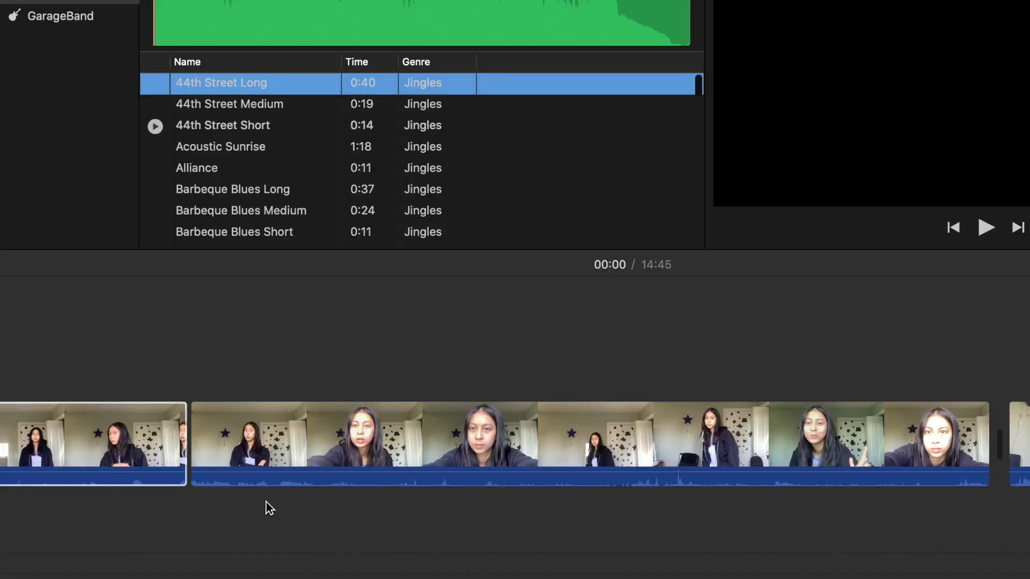
# - Place a jingle beneath the start of the bedroom clip in the timeline
pyautogui.moveTo(269, 508); pyautogui.dragTo(197, 524)
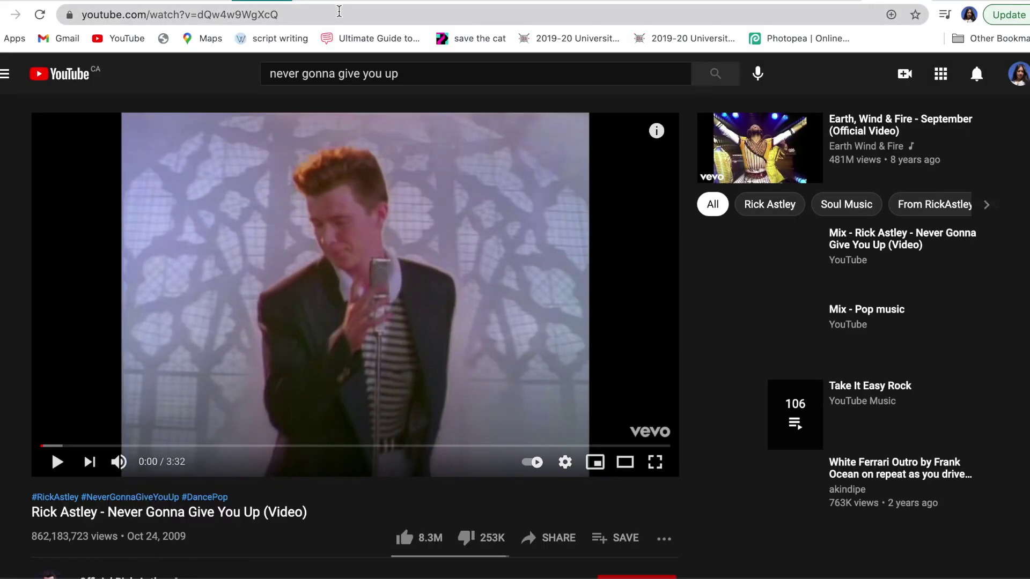
# - In the browser, copy the Never Gonna Give You Up video address, convert it to mp3 with YtMp3, and download it
pyautogui.click(339, 10)
pyautogui.hotkey('ctrl', 'c')
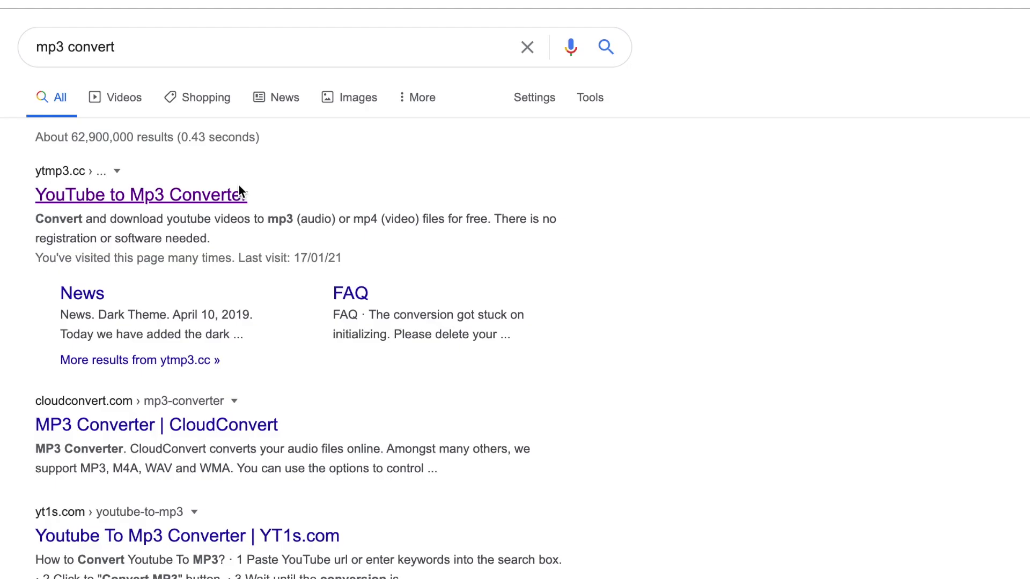
pyautogui.click(239, 188)
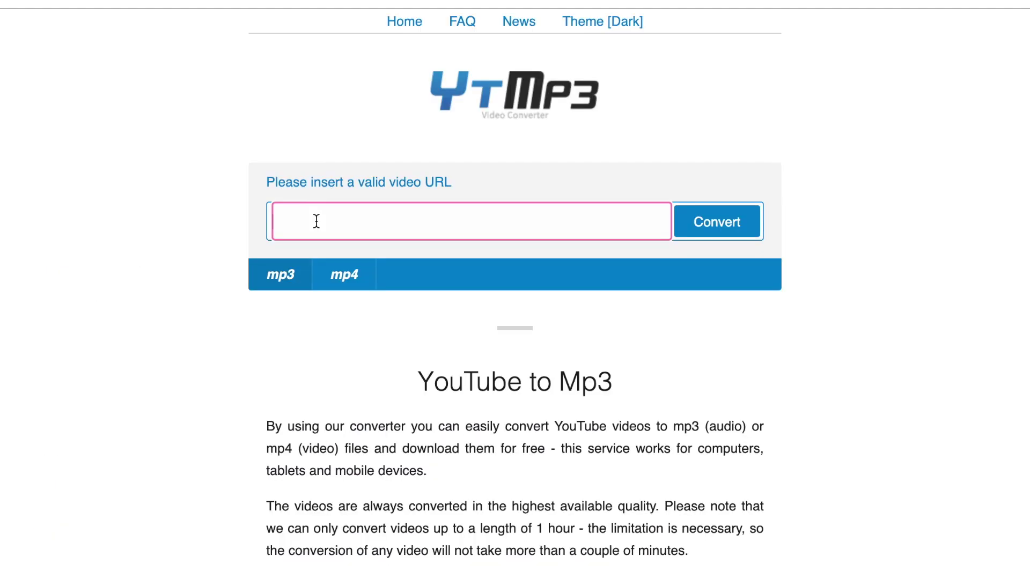
pyautogui.hotkey('ctrl', 'v')
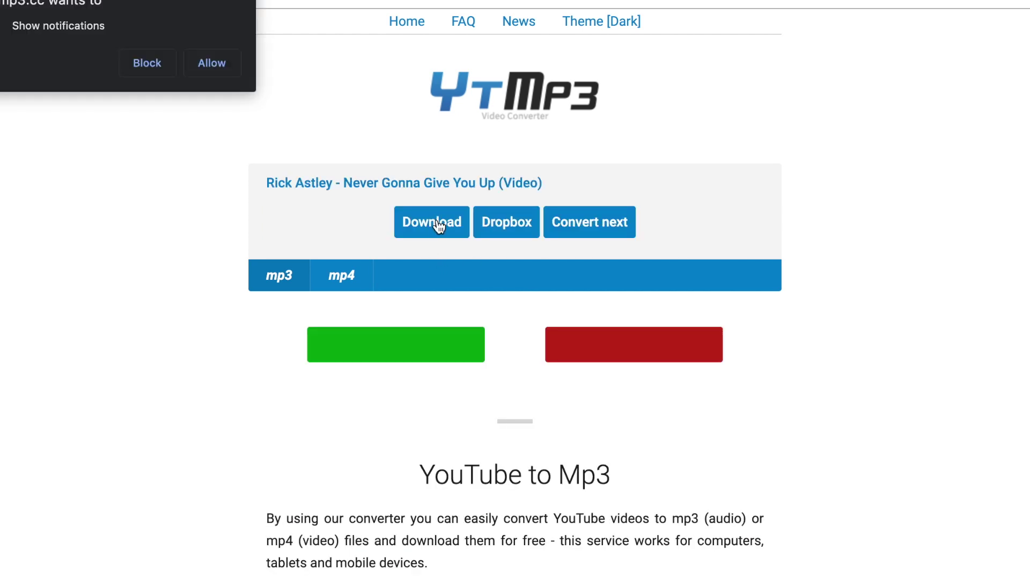
pyautogui.click(434, 224)
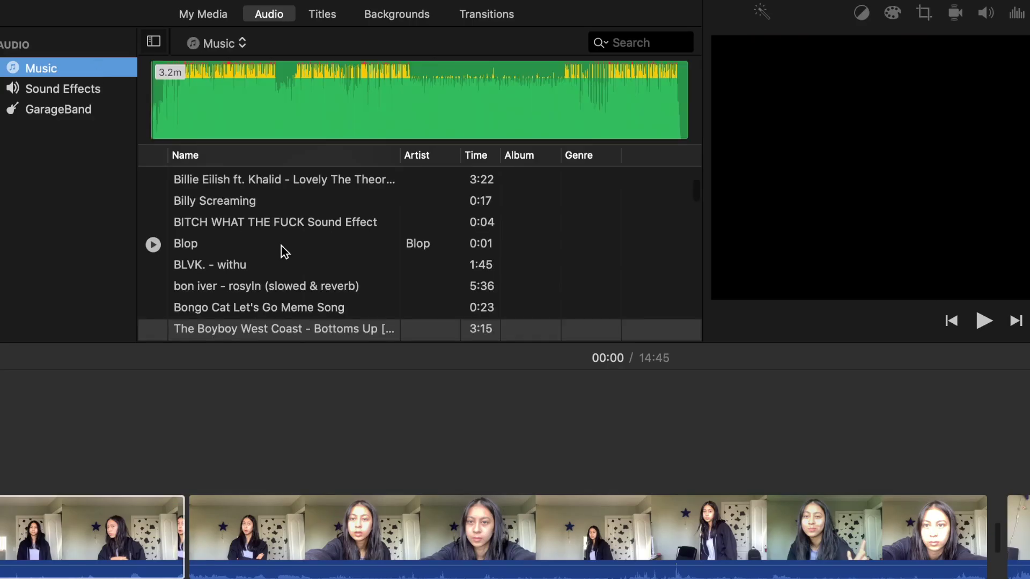
# - Back in iMovie, browse the music and sound effects and add the 44th Street Short jingle beneath the bedroom clip's start
pyautogui.scroll(-10, 282, 253)
pyautogui.scroll(15, 220, 253)
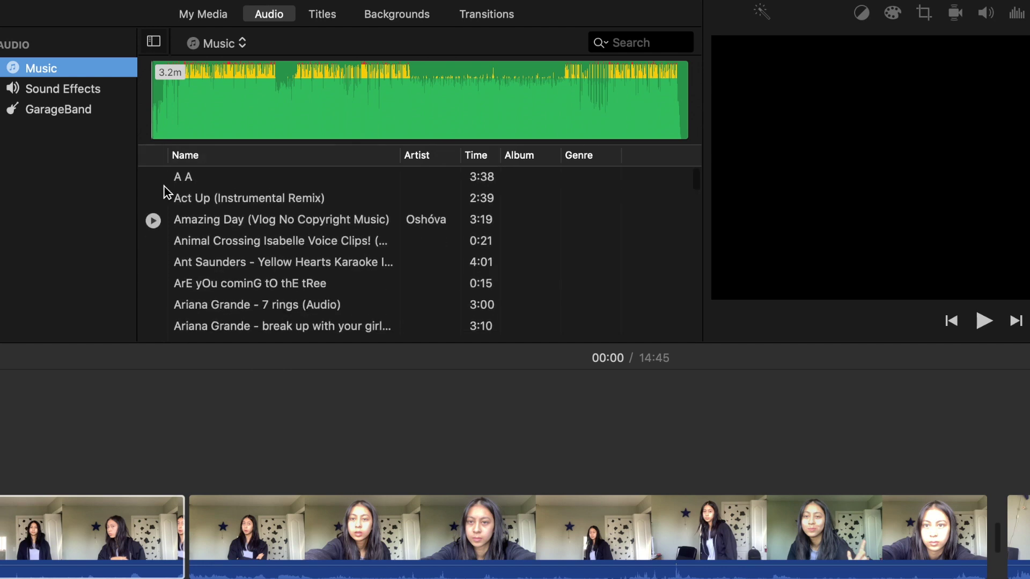
pyautogui.scroll(-2, 220, 185)
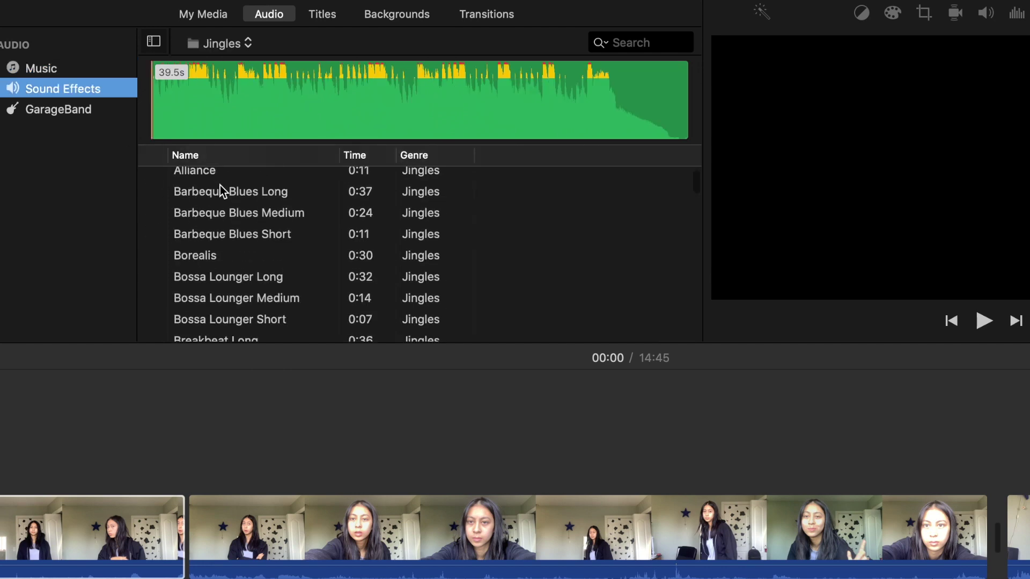
pyautogui.scroll(5, 220, 185)
pyautogui.scroll(-10, 205, 269)
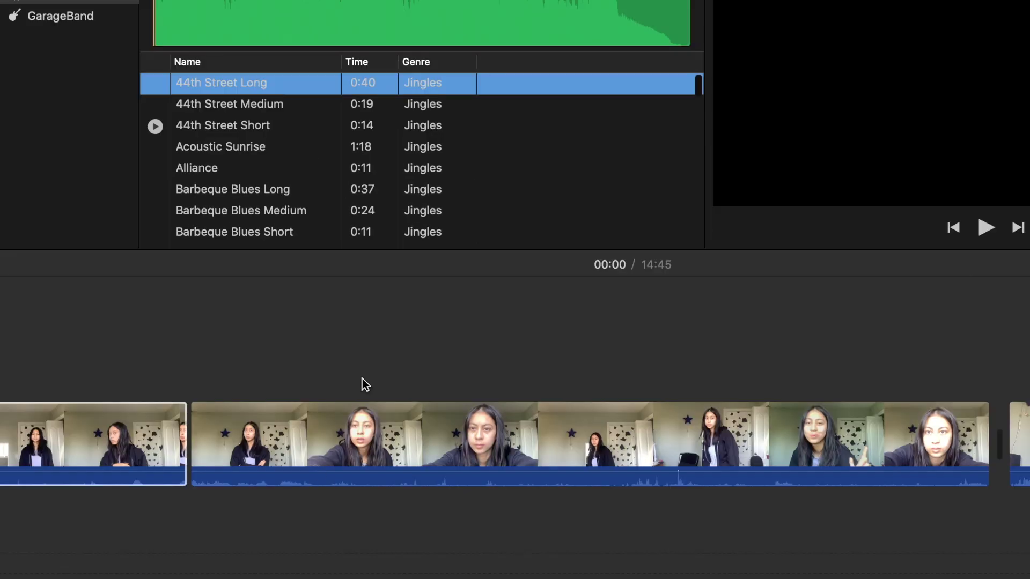
pyautogui.moveTo(221, 218); pyautogui.dragTo(194, 578)
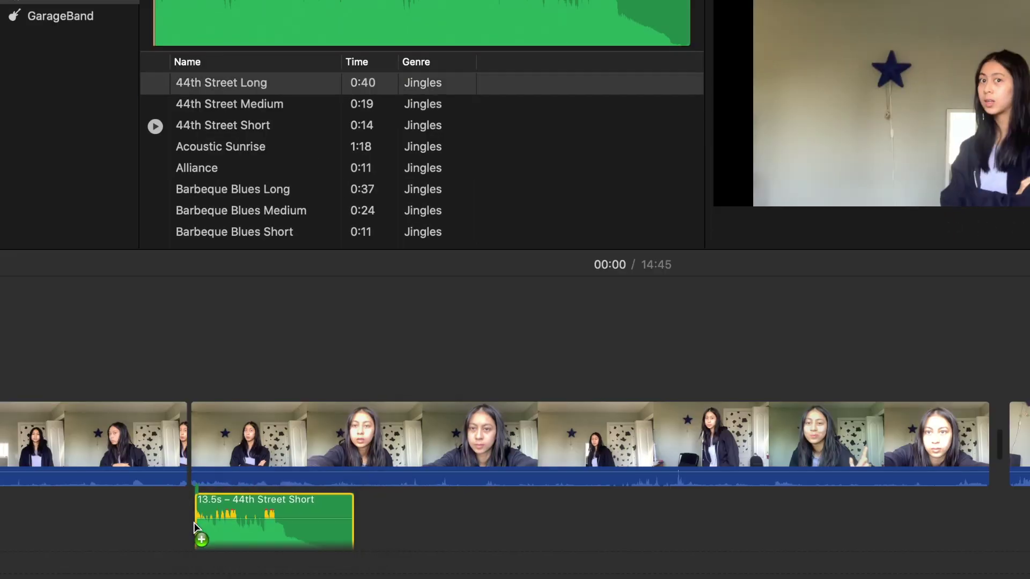
pyautogui.moveTo(194, 529); pyautogui.dragTo(194, 528)
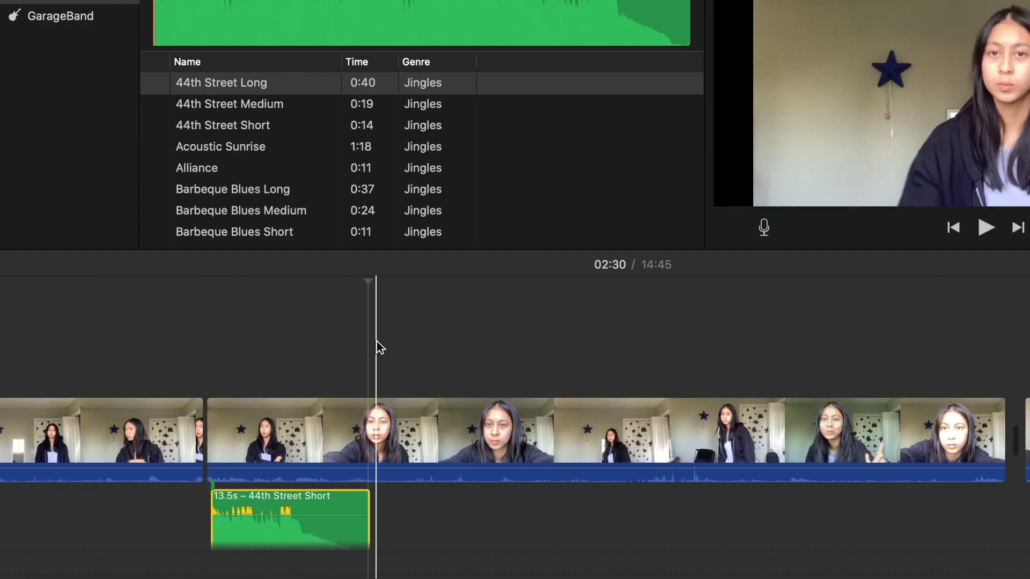
# - Lower the volume of the 44th Street Short audio clip directly in the timeline
pyautogui.click(287, 479)
pyautogui.click(286, 498)
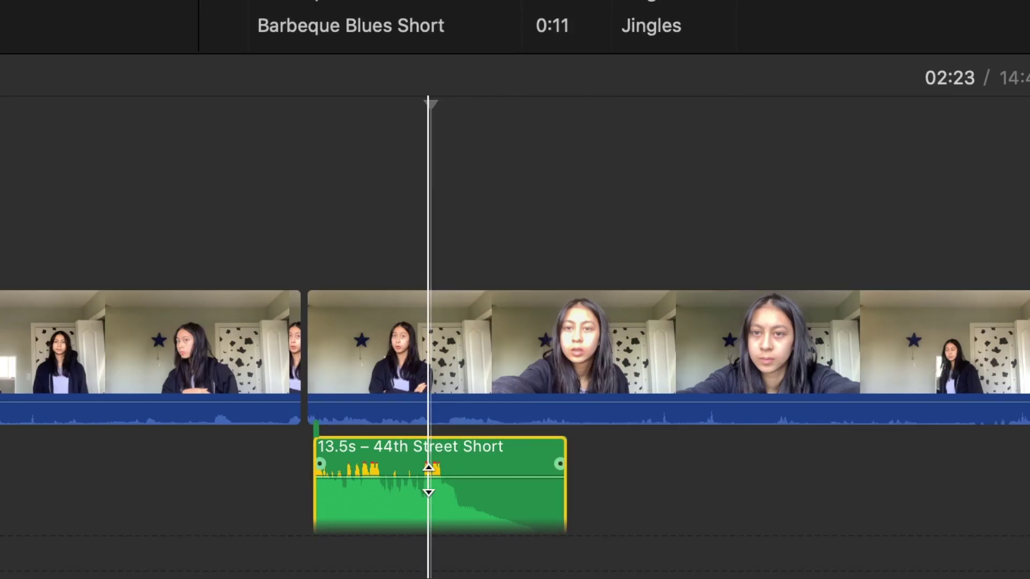
pyautogui.moveTo(429, 480); pyautogui.dragTo(424, 502)
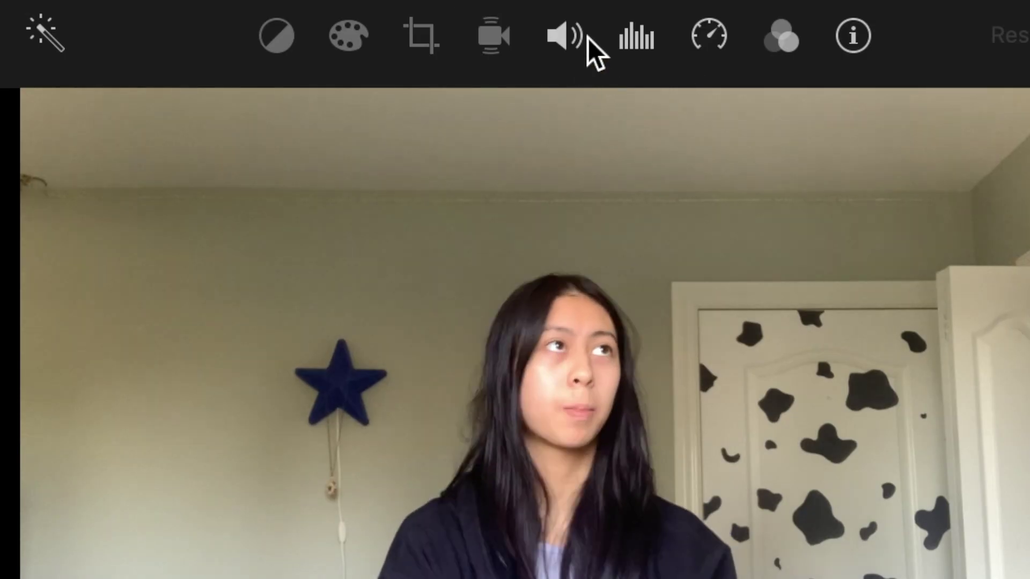
# - Open the volume adjustments for the clip
pyautogui.click(567, 36)
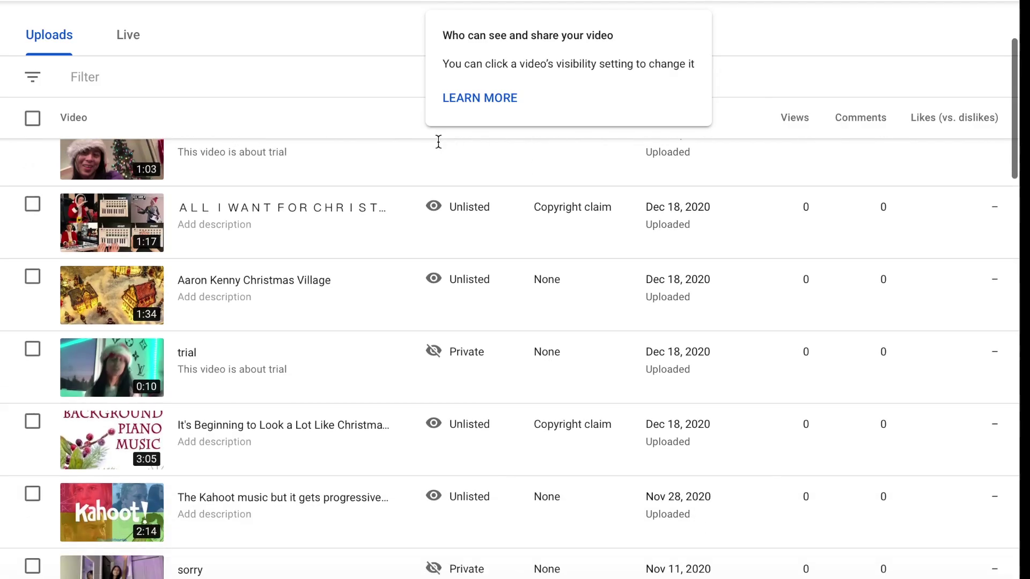
# - In the browser, look through the YouTube Studio uploads and check their restrictions for copyright claims
pyautogui.scroll(-3, 402, 228)
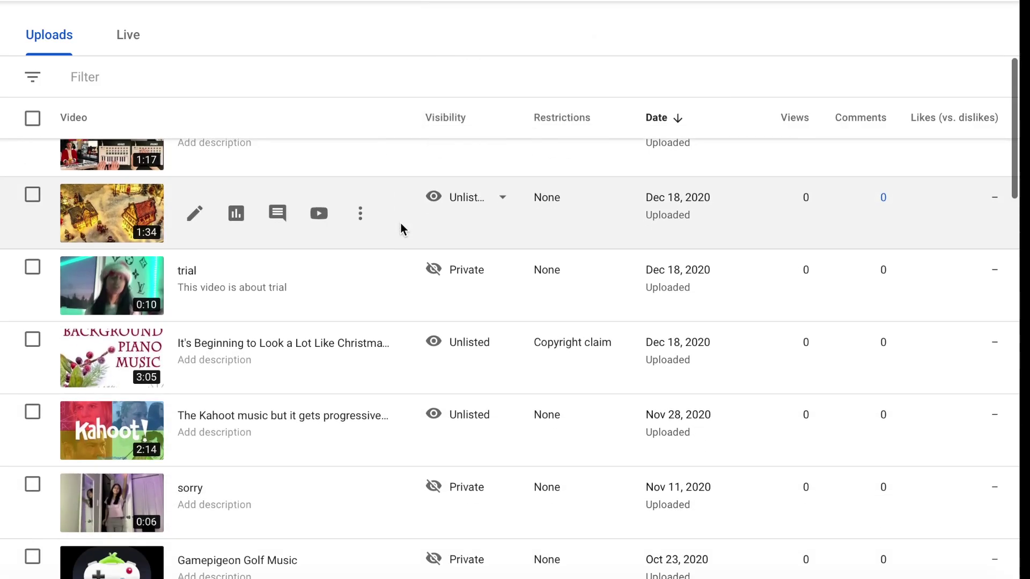
pyautogui.scroll(5, 400, 223)
pyautogui.scroll(-15, 401, 224)
pyautogui.scroll(-3, 401, 224)
pyautogui.scroll(8, 401, 223)
pyautogui.scroll(-8, 400, 223)
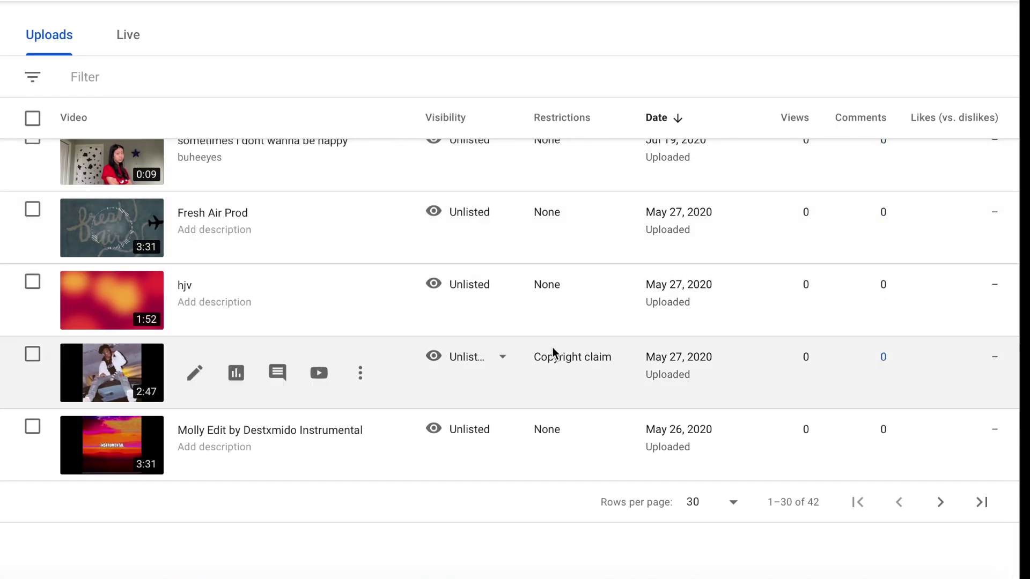
pyautogui.moveTo(542, 348)
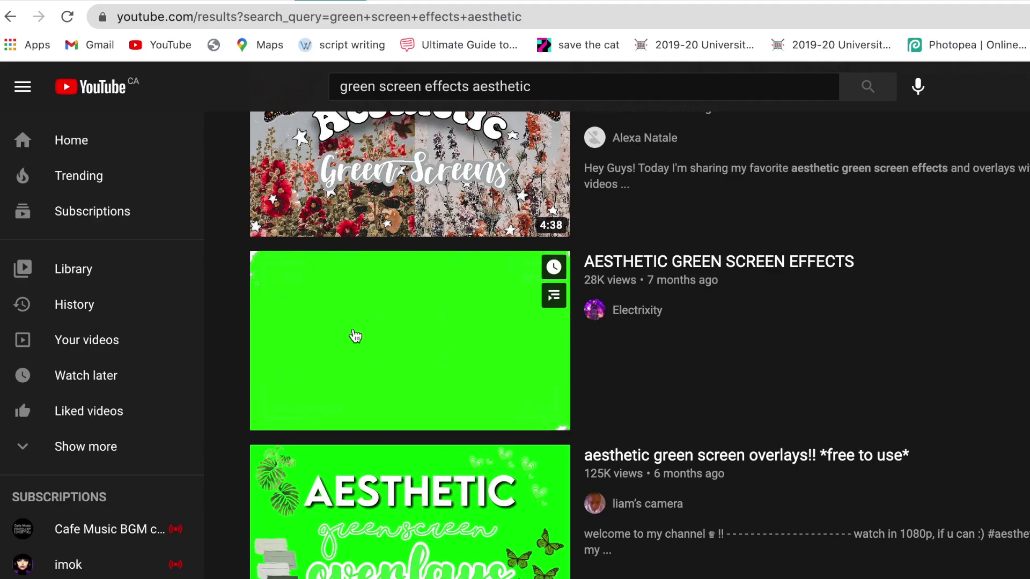
# - On YouTube, open an aesthetic green screen effects video, copy its address, and convert it to mp4 with YtMp3
pyautogui.click(355, 341)
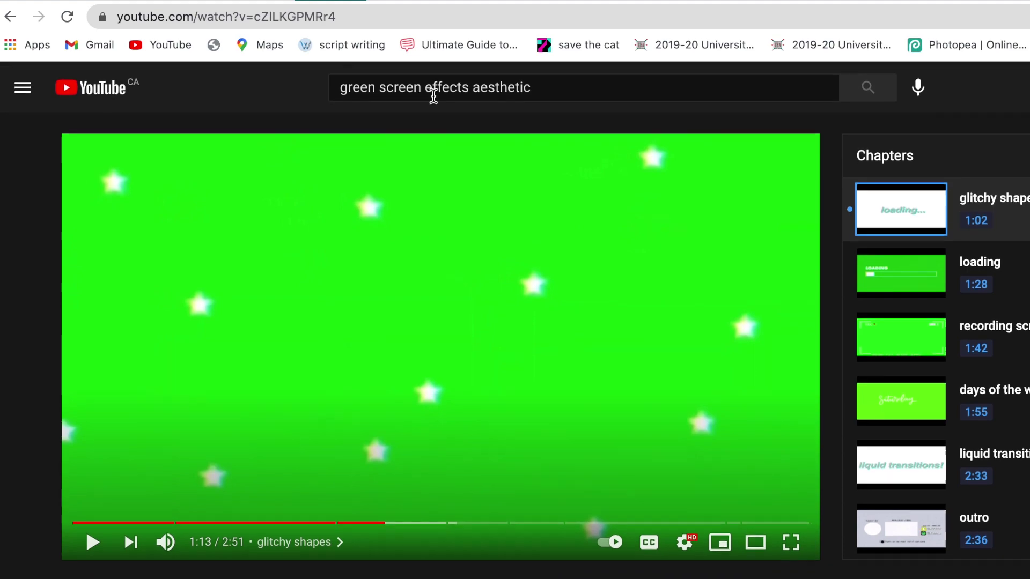
pyautogui.click(434, 22)
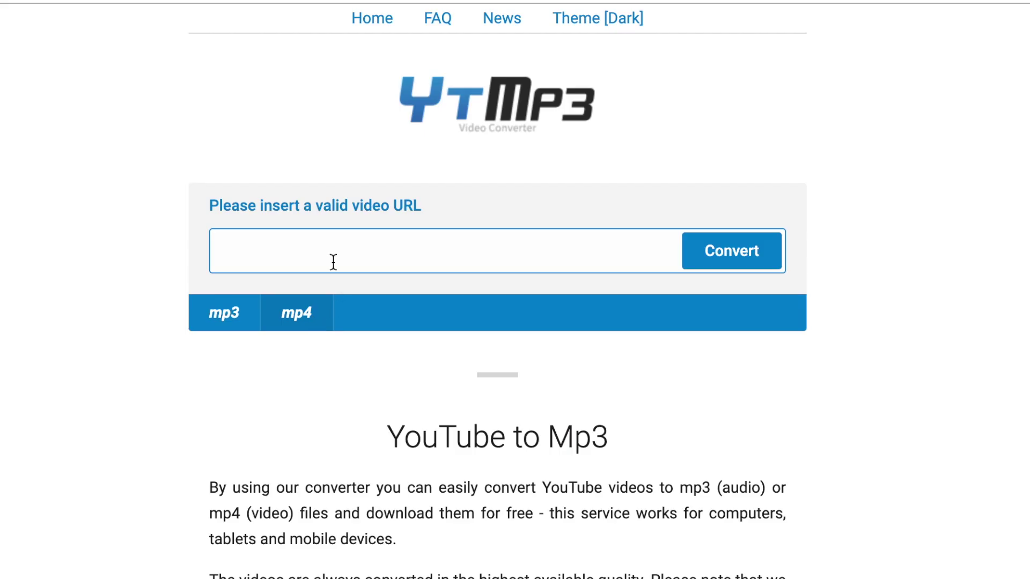
pyautogui.click(728, 259)
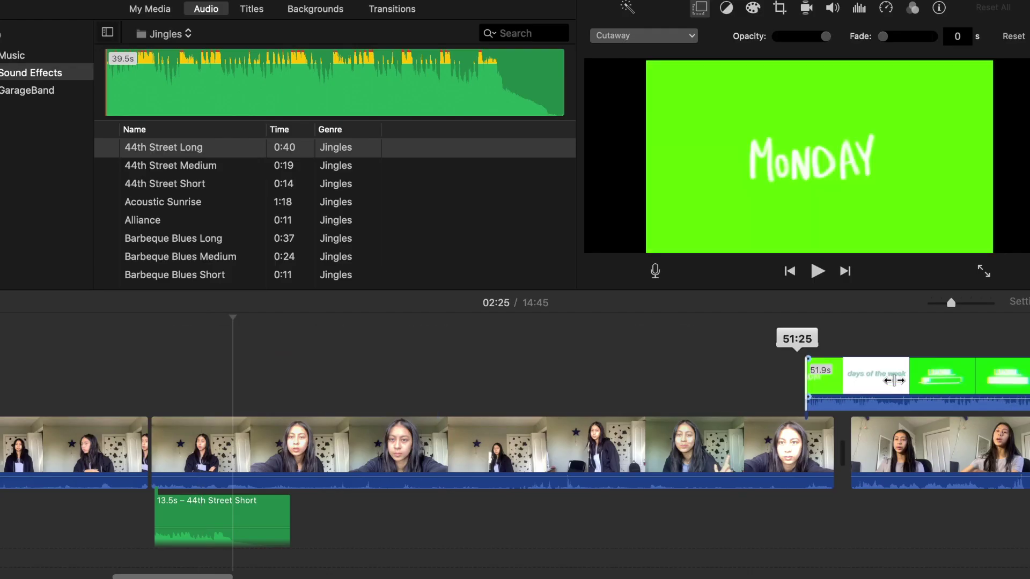
# - Back in iMovie, trim the green screen clip above the bedroom clip to 44.8 s and set its overlay to Green/Blue Screen
pyautogui.moveTo(286, 343); pyautogui.dragTo(214, 361)
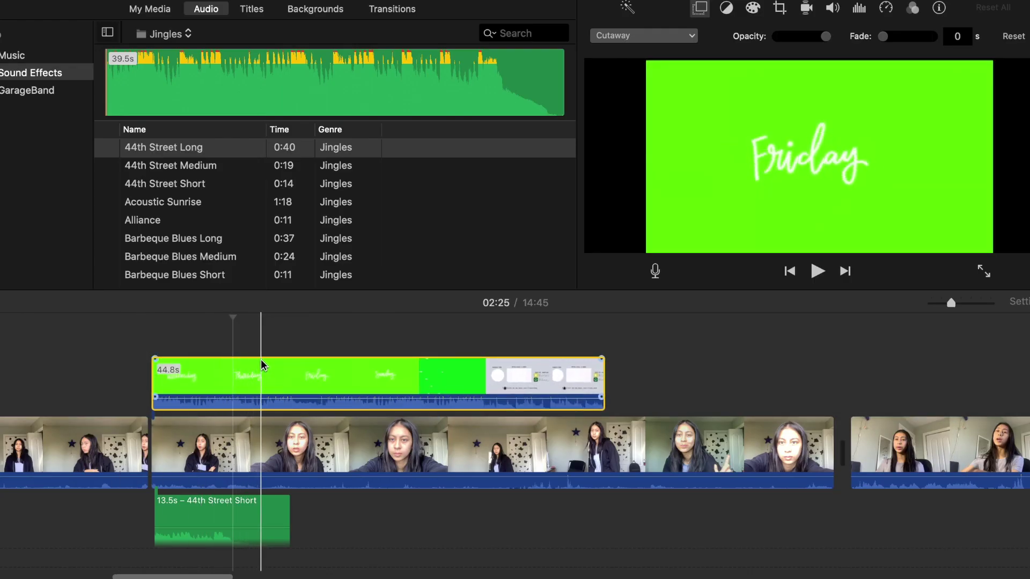
pyautogui.click(630, 40)
pyautogui.click(124, 101)
pyautogui.click(123, 94)
pyautogui.click(118, 154)
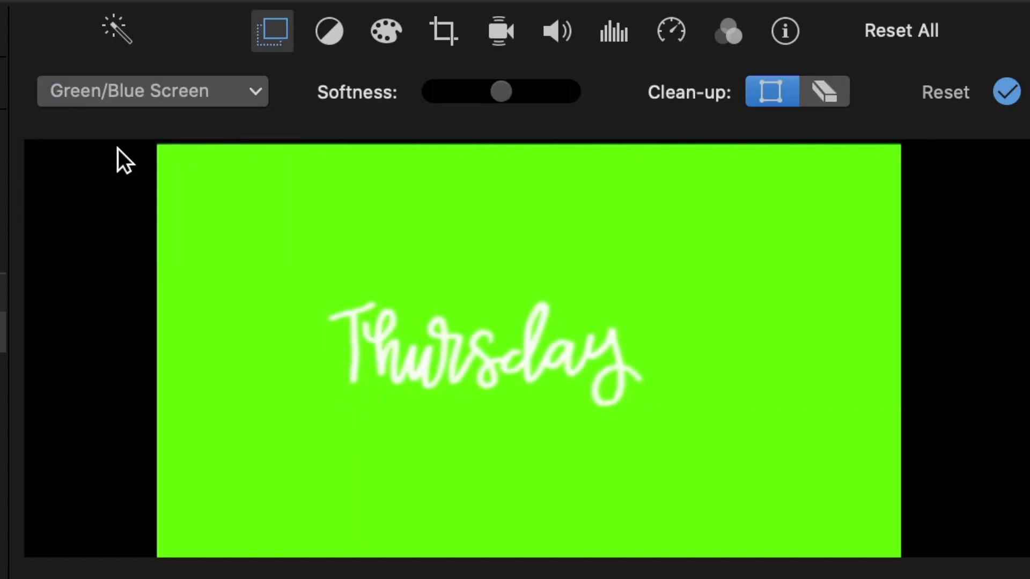